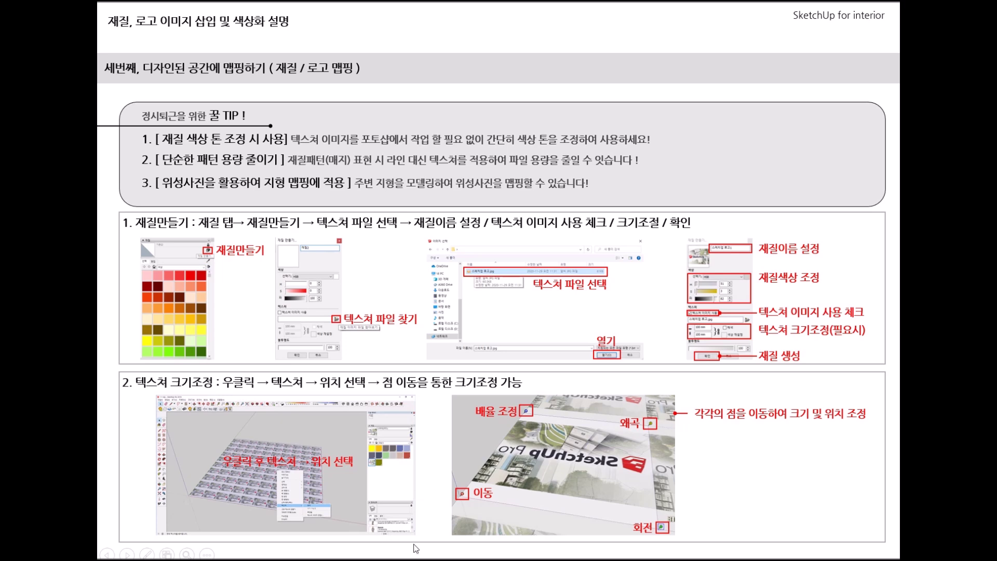
Step: Switch from the slideshow to the SketchUp model 111
key("super")
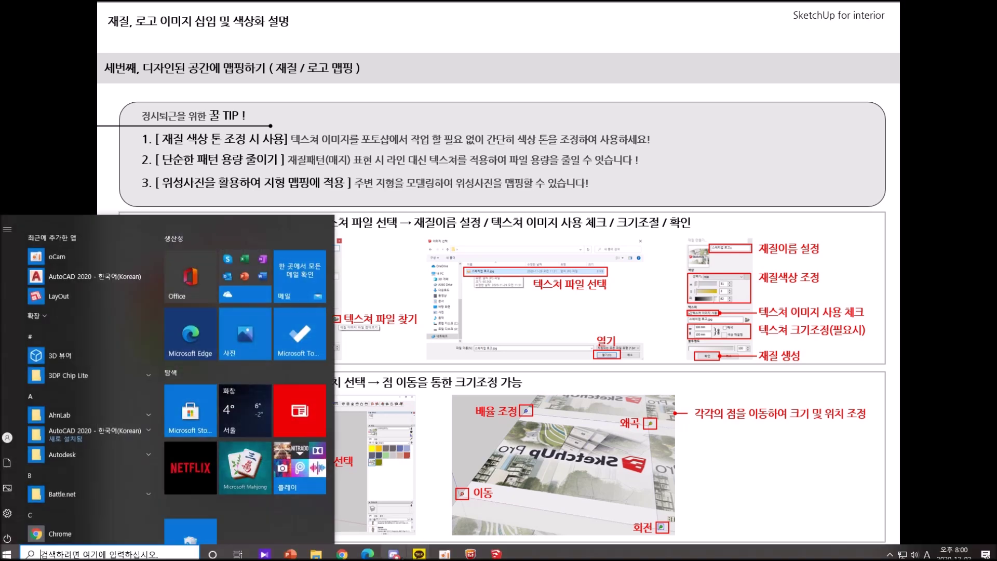
mouse_move(496, 555)
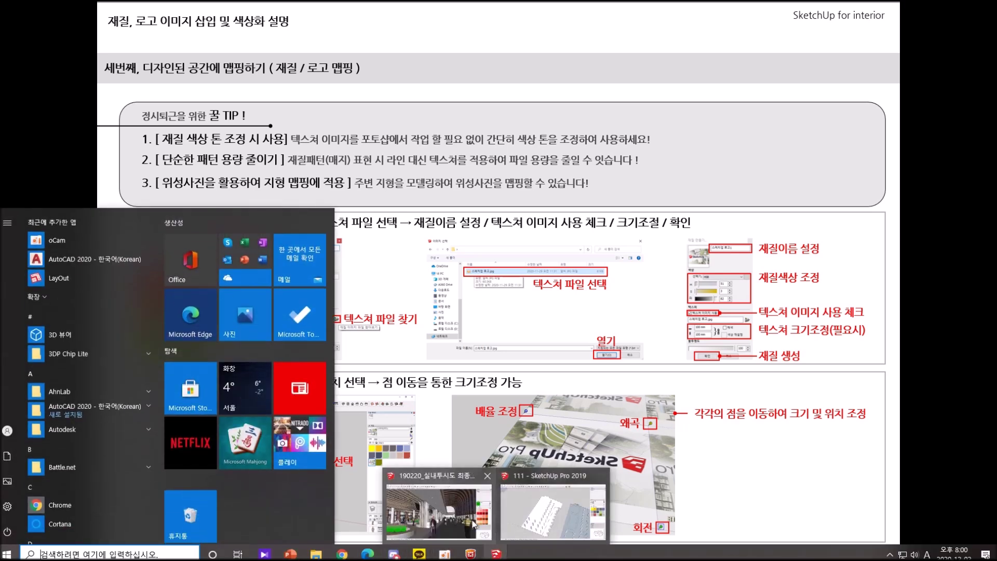
left_click(553, 507)
Step: Draw a ground rectangle about 108,940 × 113,013 mm in the empty area beside the last building plan
middle_click_drag(517, 327, 762, 269)
scroll(502, 263, "up", 3)
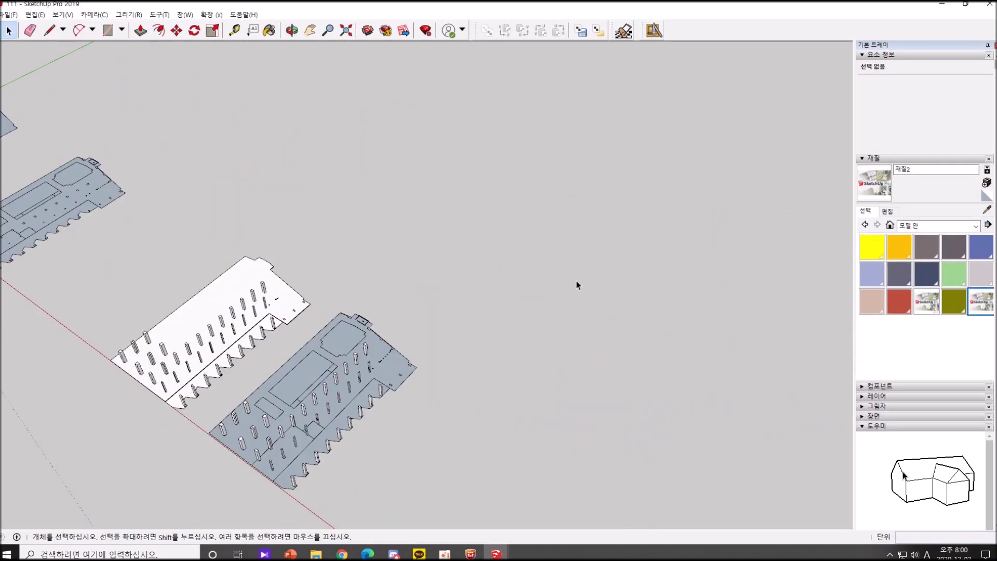
key("r")
left_click(473, 183)
left_click(530, 387)
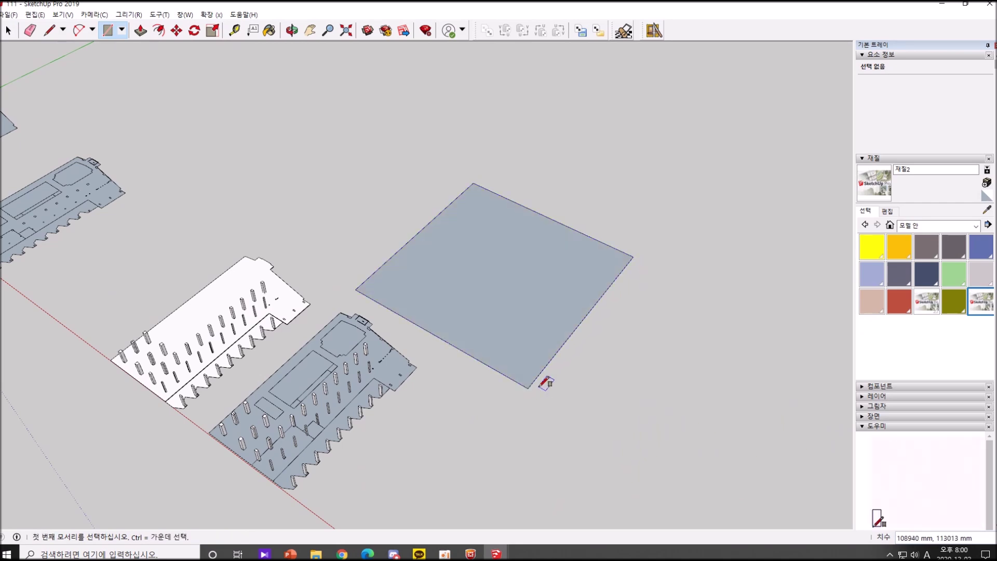
key("space")
Step: Select the rectangle's face and create a new material using the image 사과_(1).jpg as its texture
middle_click_drag(558, 257, 494, 354)
left_click(506, 346)
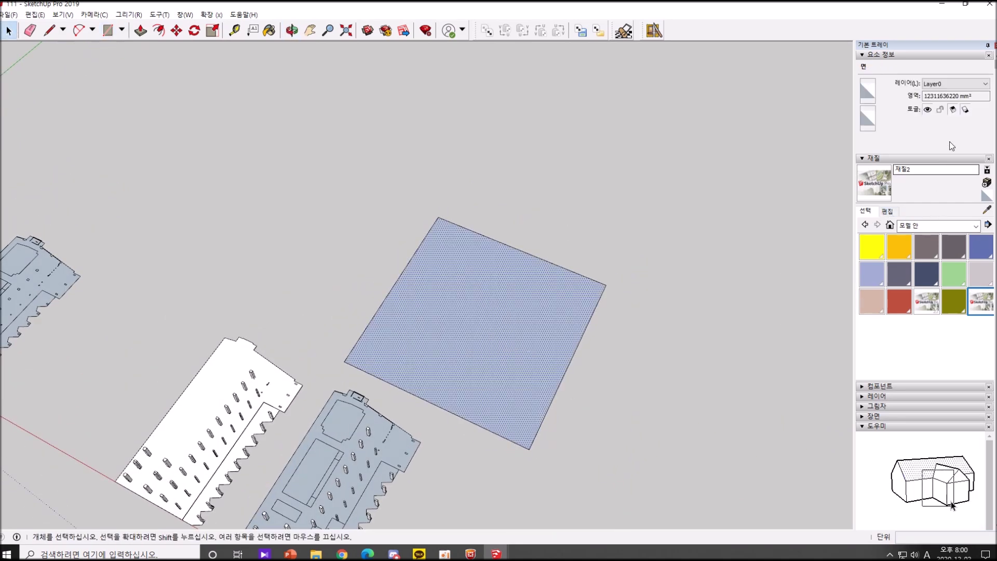
left_click(986, 182)
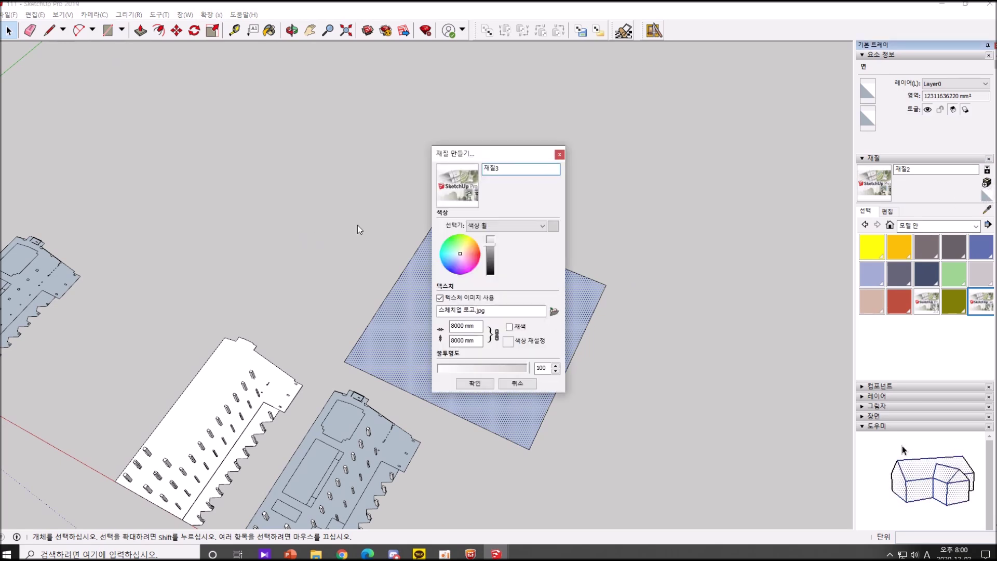
double_click(525, 168)
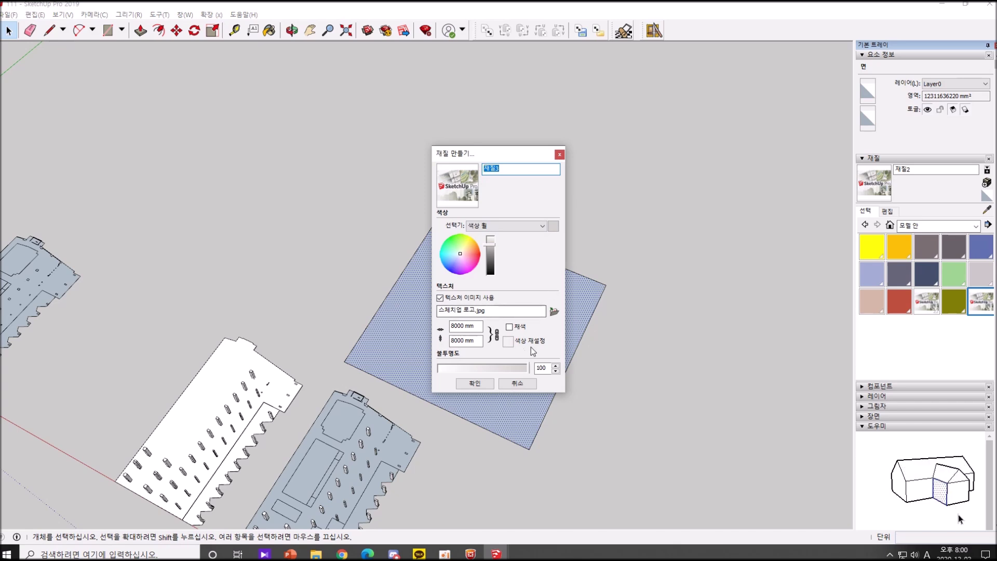
left_click(554, 311)
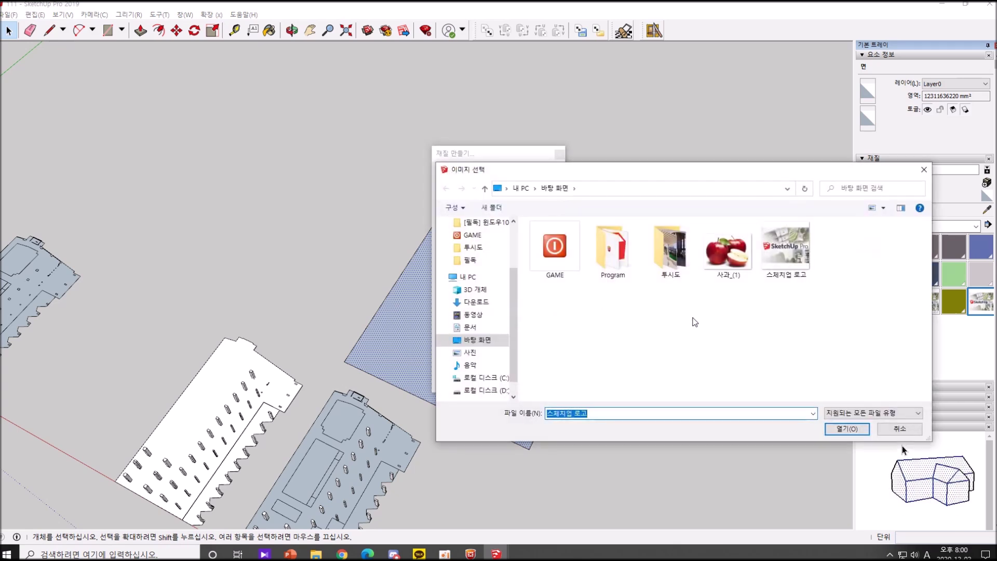
double_click(731, 259)
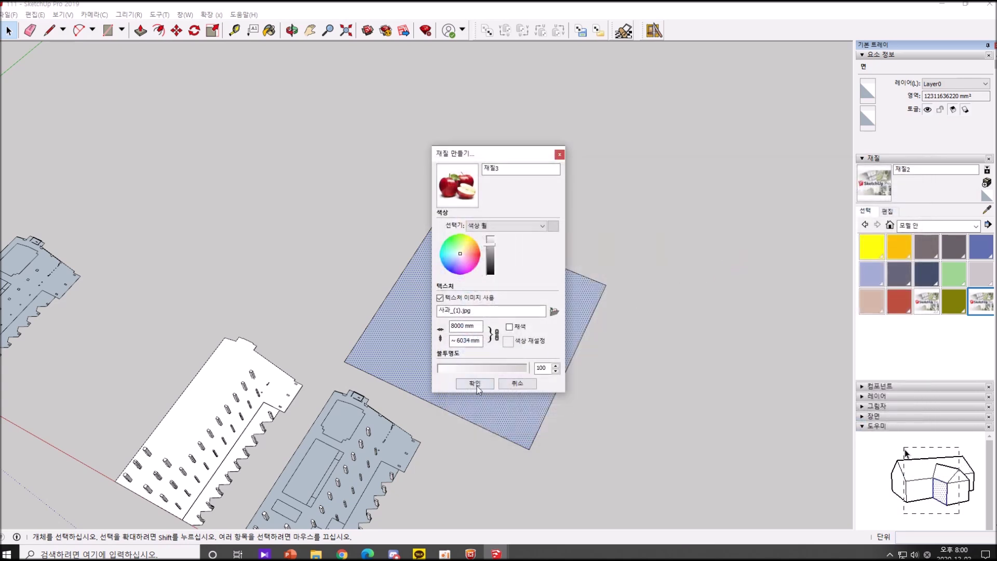
left_click(477, 384)
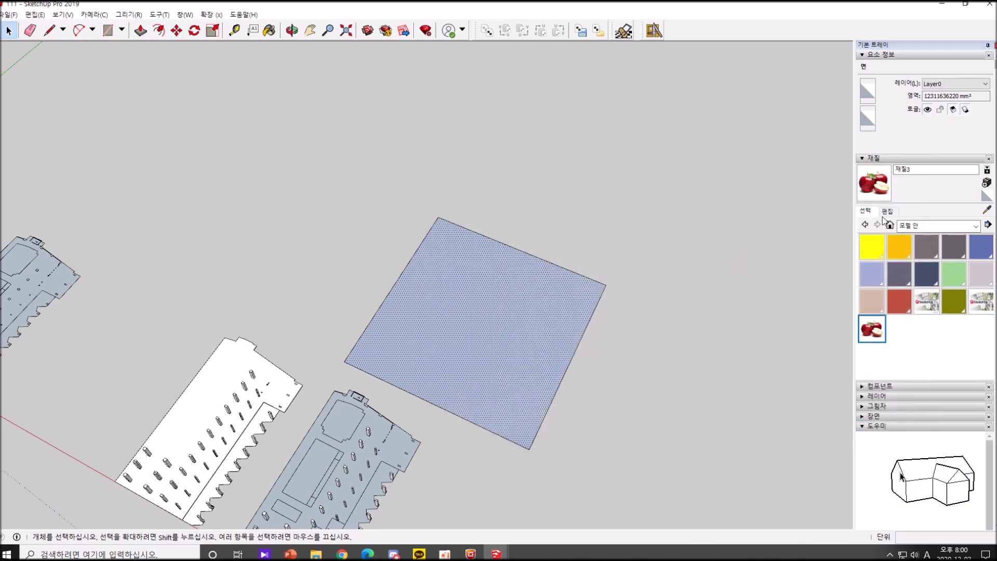
Step: Paint the rectangle's face with the new apple material and clear the selection
left_click(874, 184)
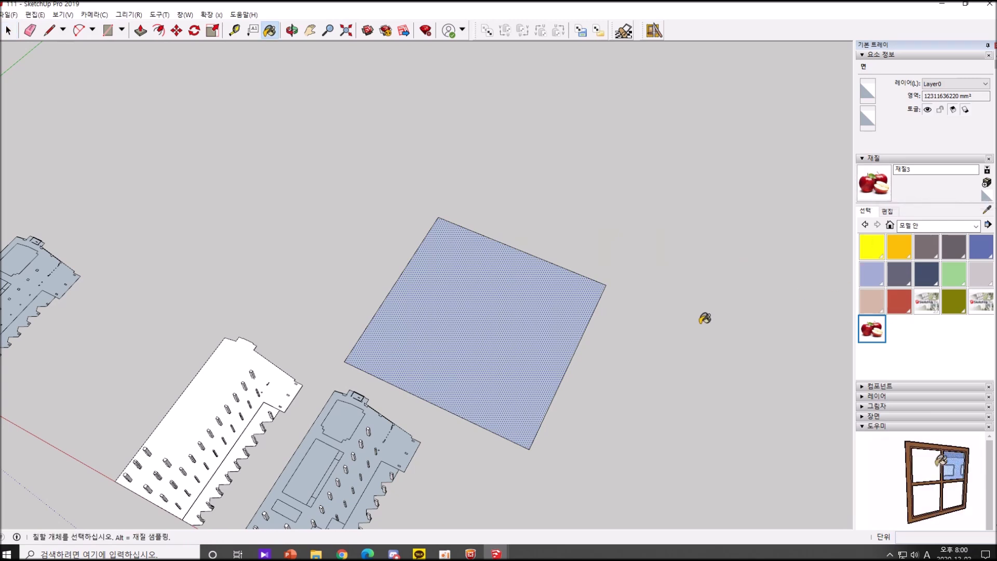
left_click(527, 341)
key("space")
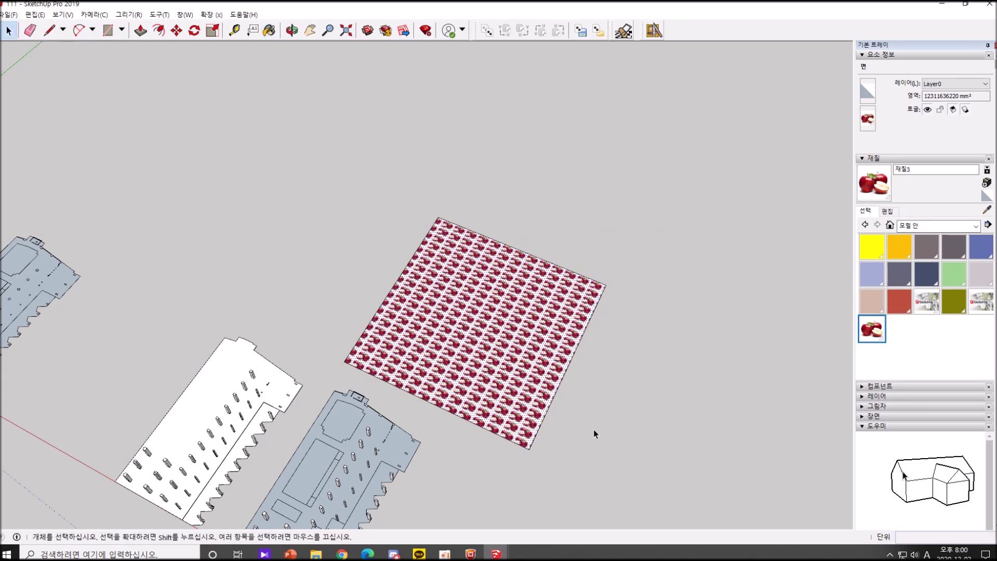
left_click(594, 429)
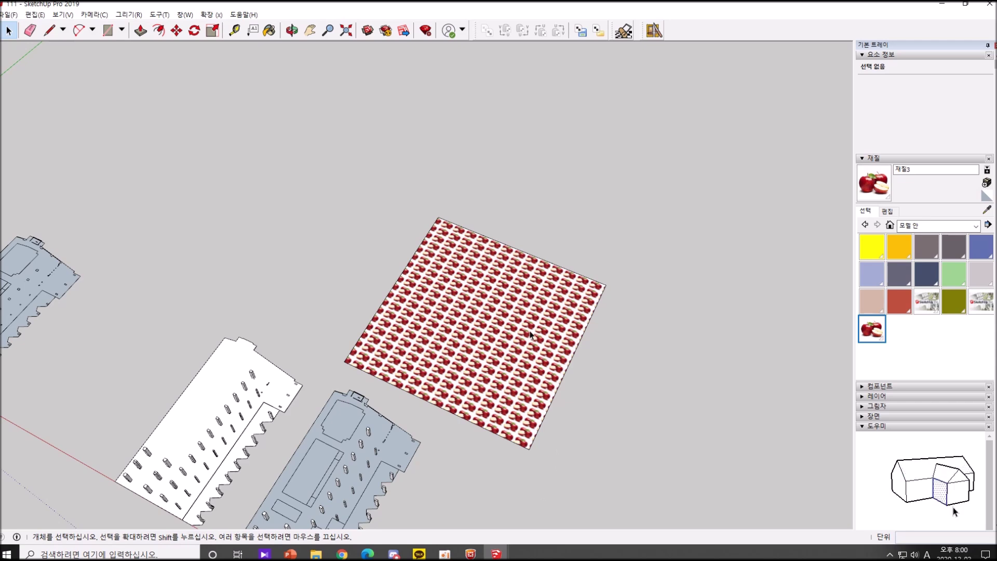
Step: Start positioning the texture on the apple face and place its move and scale/rotate pins on the two corners of the lower edge
middle_click_drag(621, 345, 594, 421)
left_click(547, 355)
scroll(700, 425, "up", 2)
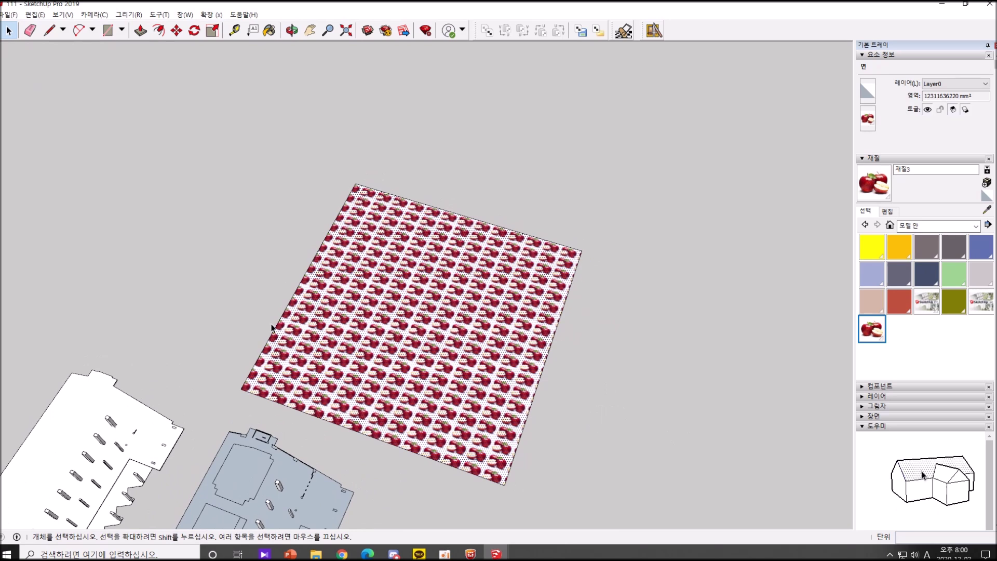
right_click(484, 341)
mouse_move(565, 478)
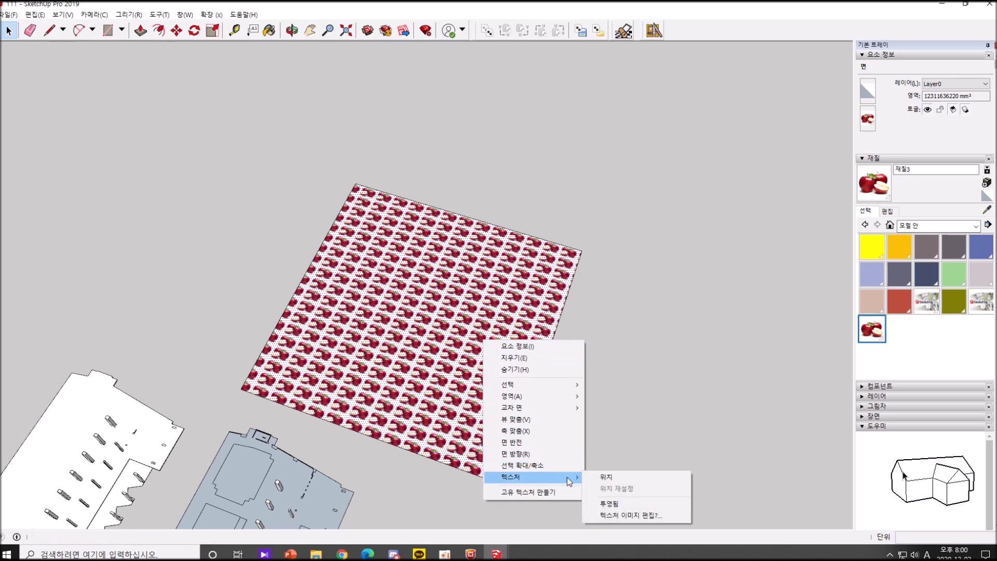
left_click(621, 481)
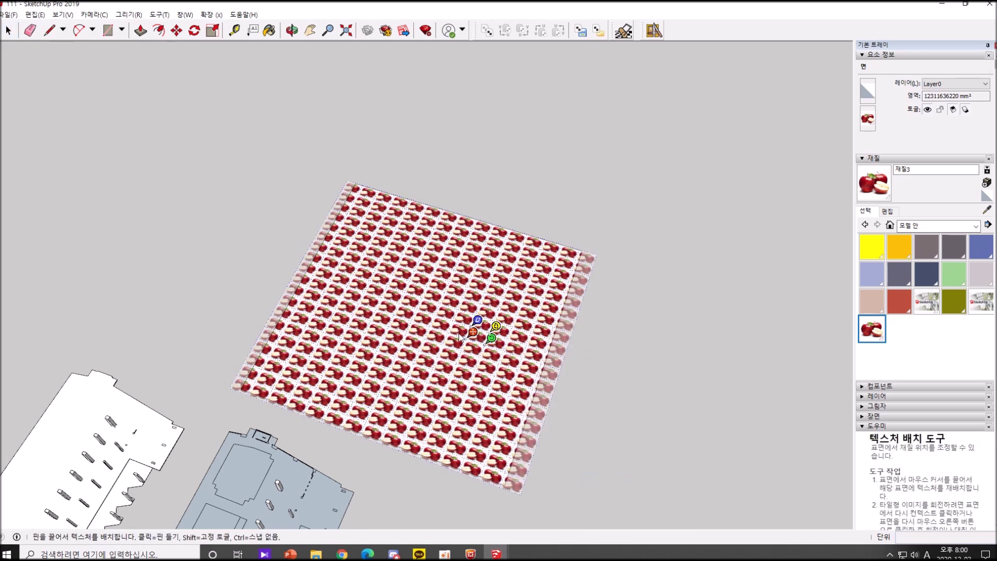
left_click_drag(474, 332, 244, 385)
key("Escape")
left_click_drag(472, 334, 362, 178)
left_click_drag(265, 388, 506, 483)
Step: Move the scale/shear pin to the face's upper-left corner so one apple image fills the rectangle, and finish the texture positioning
scroll(425, 229, "down", 6)
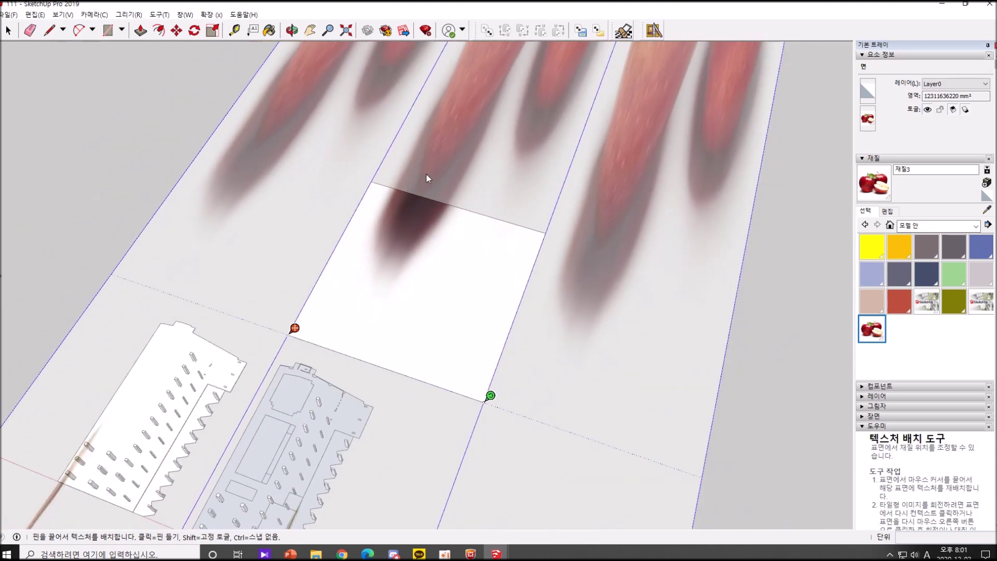
middle_click_drag(485, 90, 514, 218)
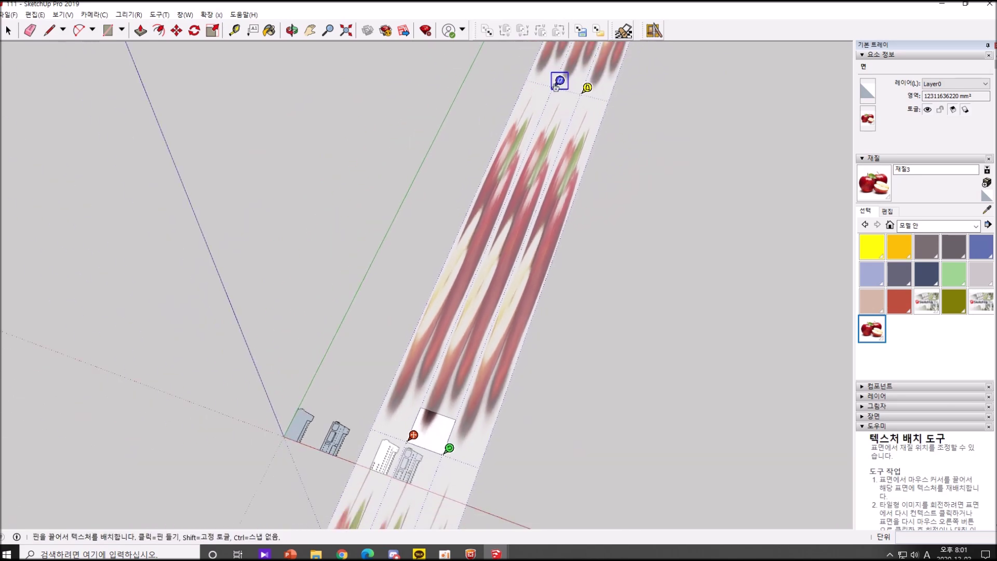
left_click_drag(553, 87, 422, 406)
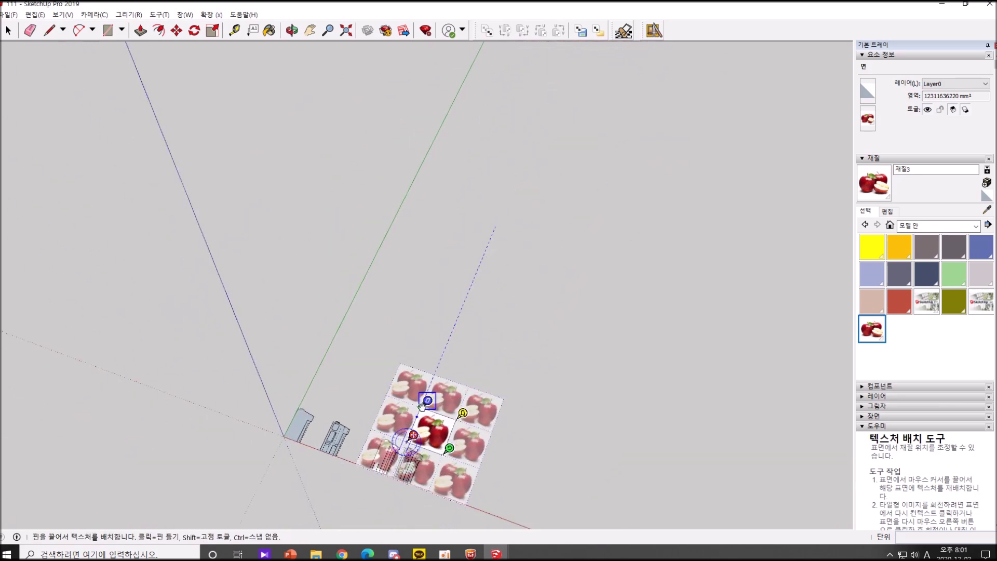
left_click(606, 443)
scroll(432, 457, "up", 8)
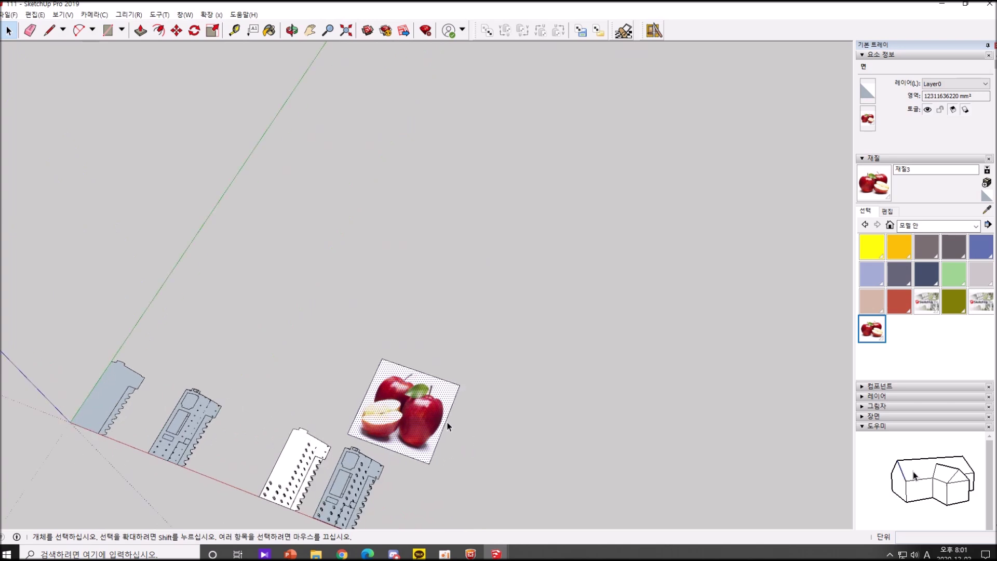
middle_click_drag(417, 410, 464, 340, "shift")
left_click(557, 373)
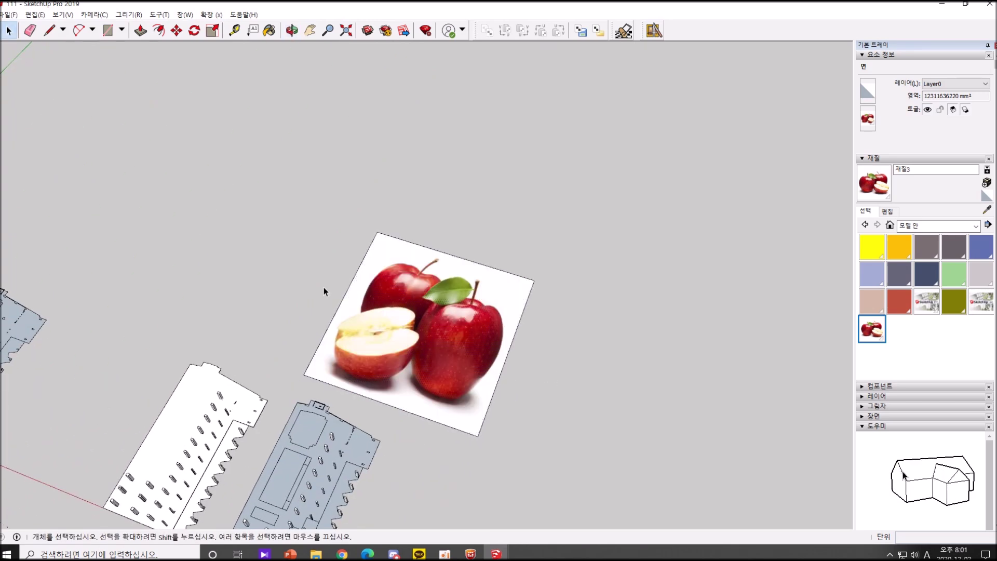
mouse_move(498, 387)
middle_mouse_down("shift")
mouse_move(592, 375)
mouse_move(538, 419)
mouse_move(483, 393)
middle_mouse_up("shift")
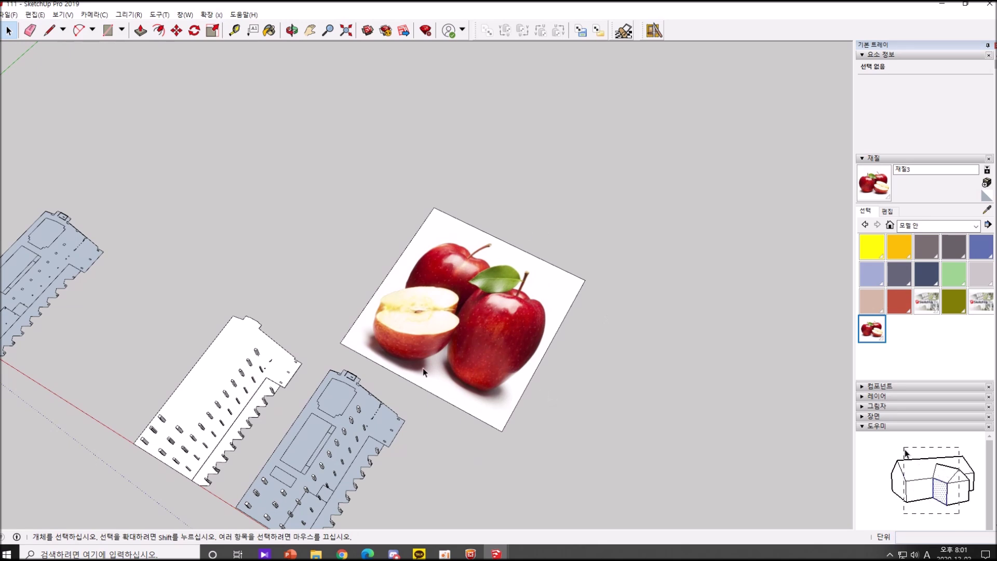
middle_click_drag(497, 409, 634, 386)
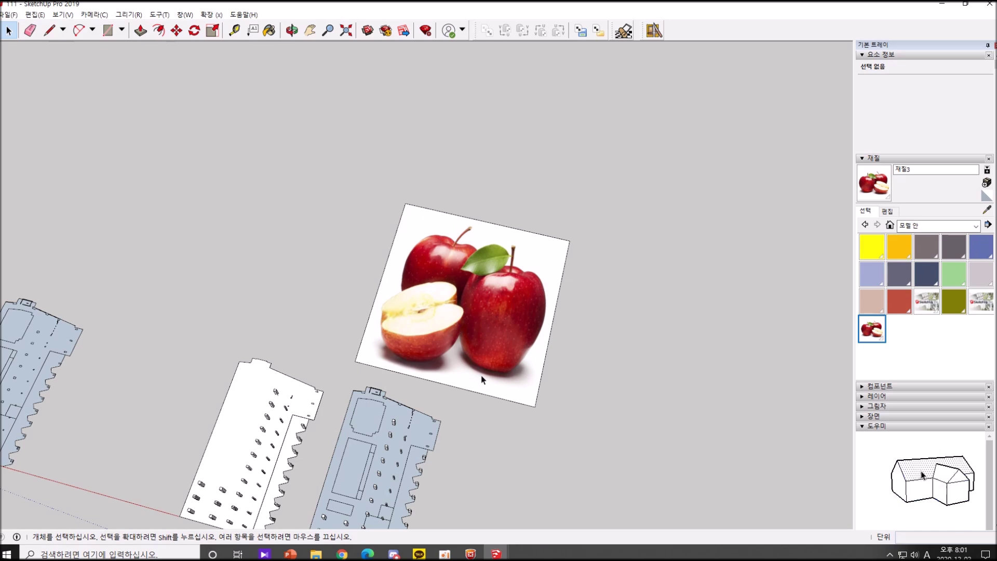
middle_click_drag(657, 368, 614, 401, "shift")
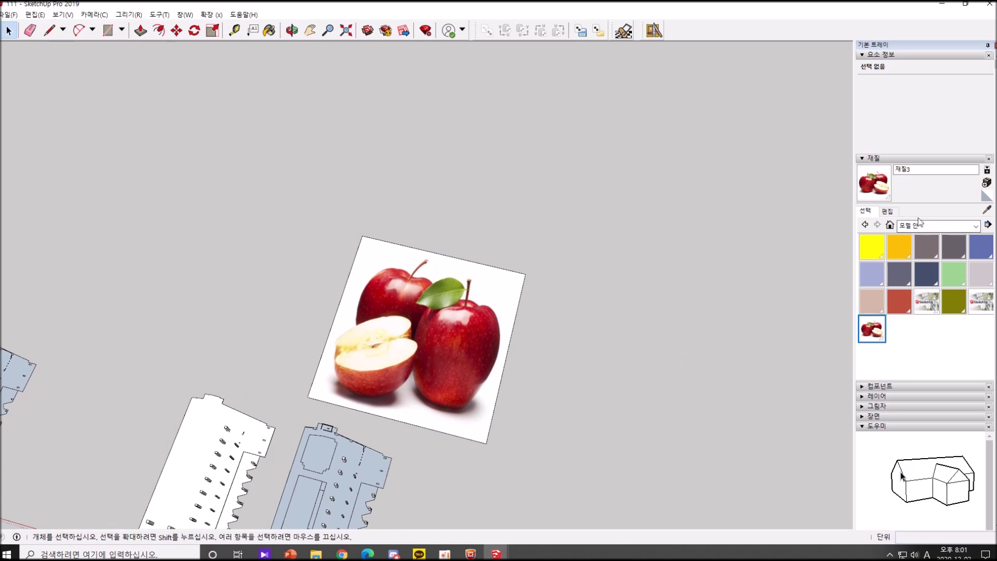
Step: Open the apple material for editing, shift its colour slightly, and enable the colorize option (채색)
left_click(881, 212)
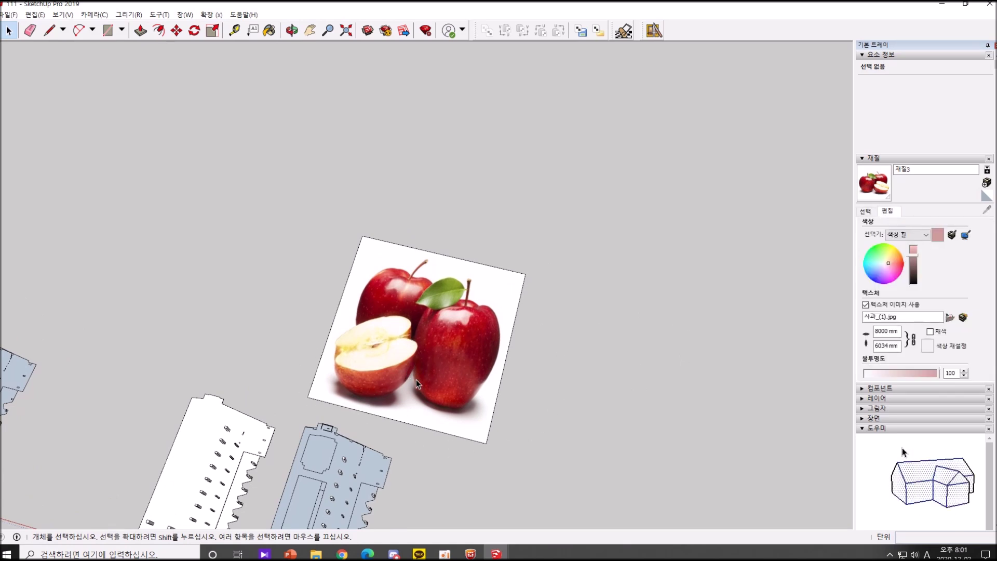
middle_click_drag(496, 379, 466, 400)
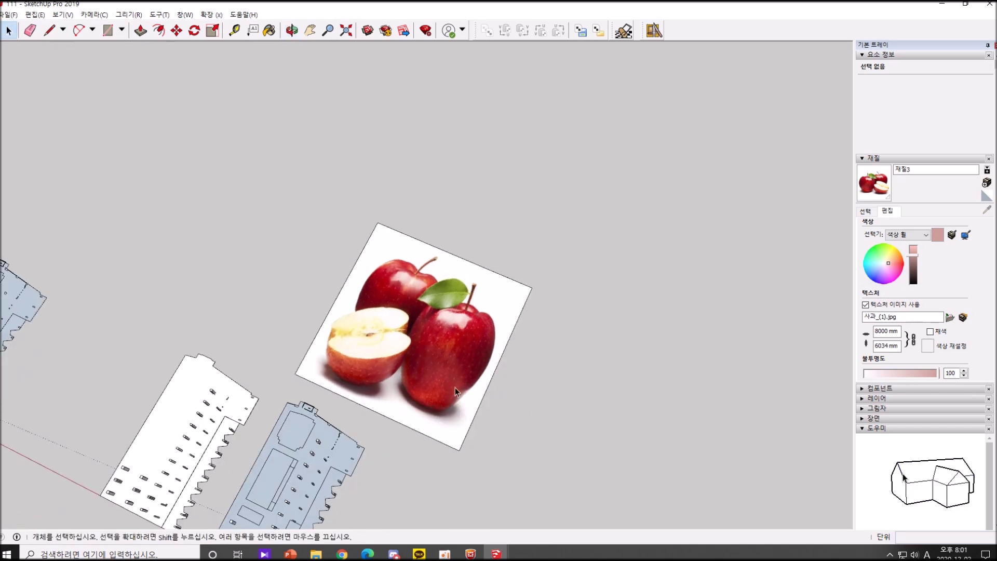
middle_click_drag(559, 326, 626, 317, "shift")
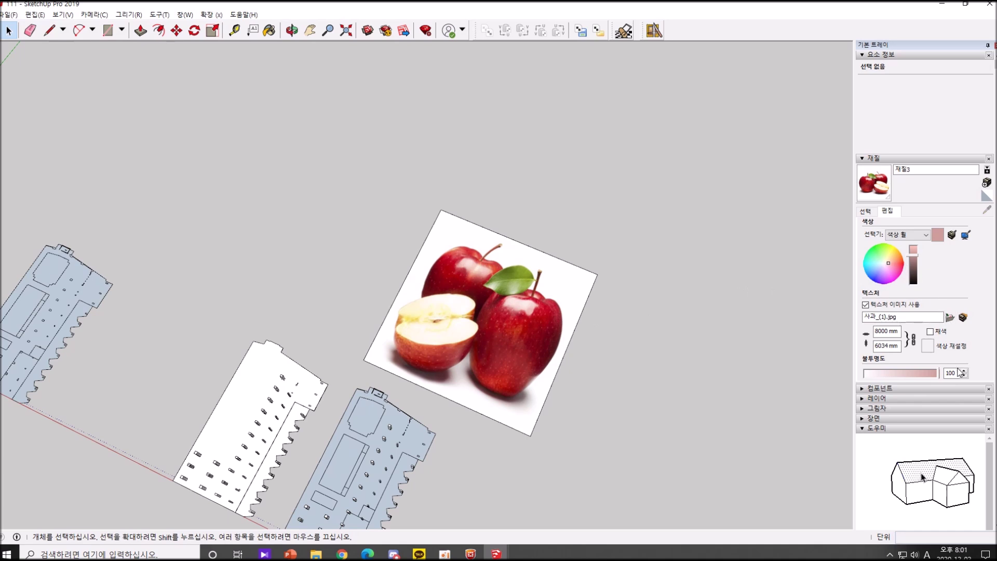
scroll(960, 384, "down", 3)
scroll(961, 363, "up", 3)
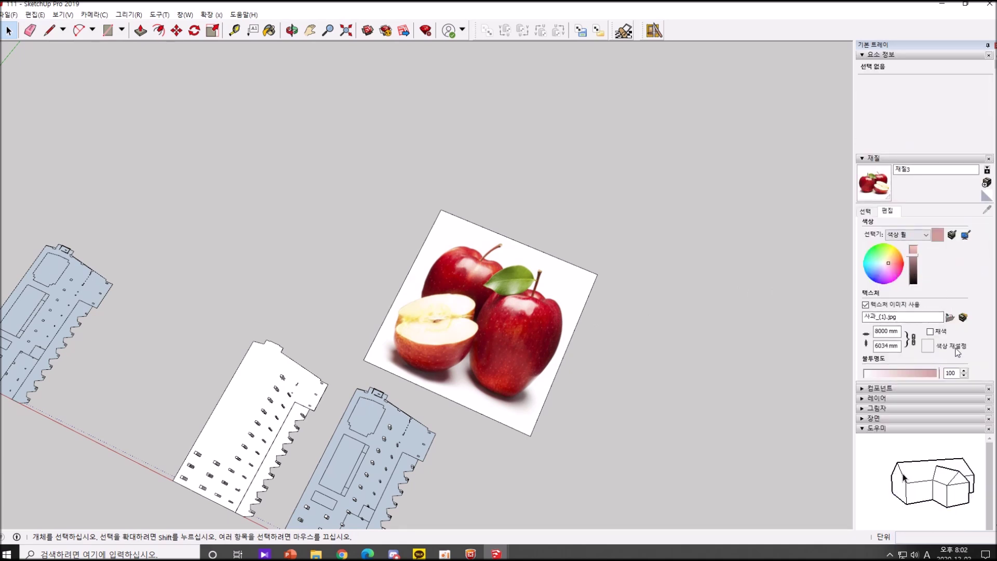
left_click(936, 331)
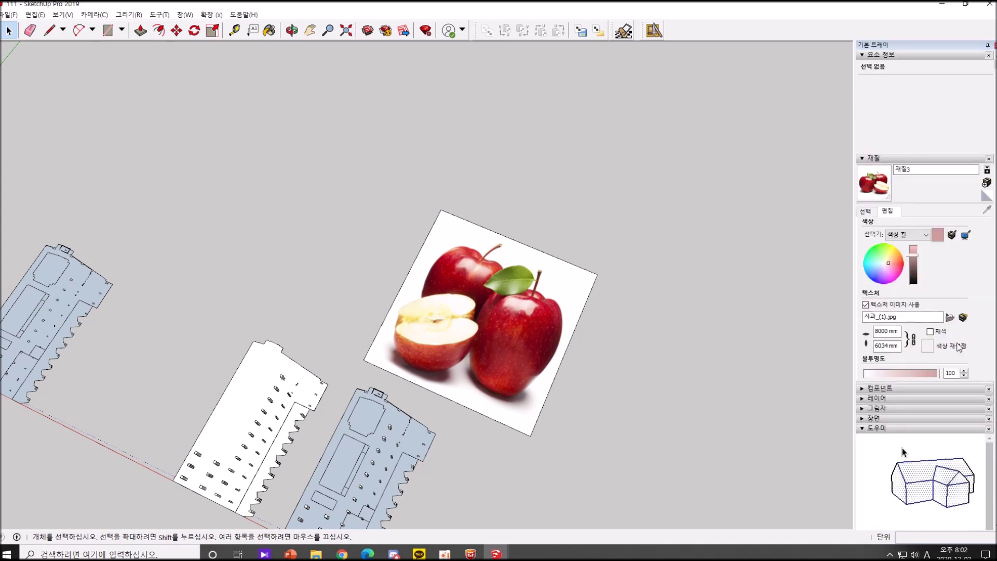
left_click(865, 211)
left_click(887, 211)
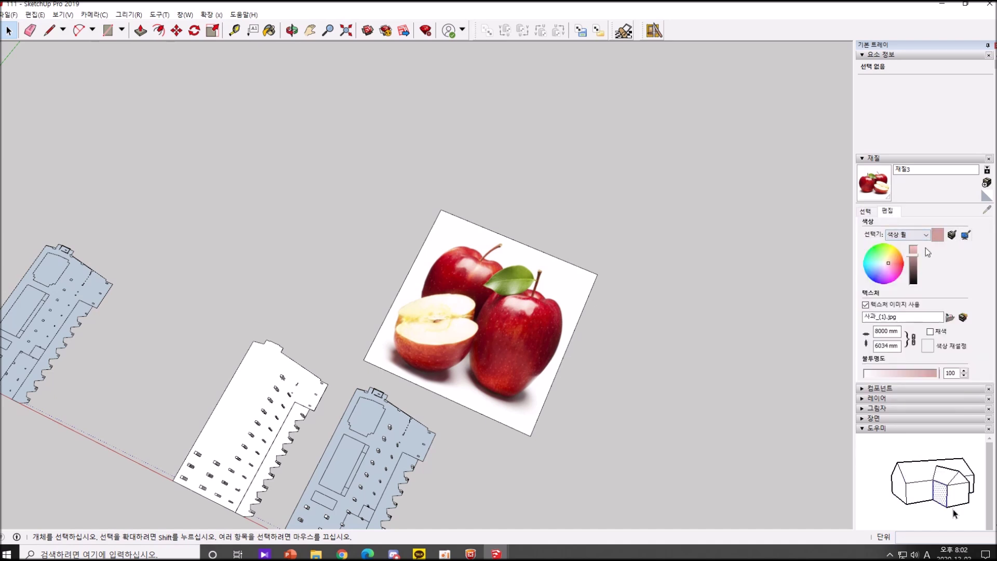
left_click(888, 265)
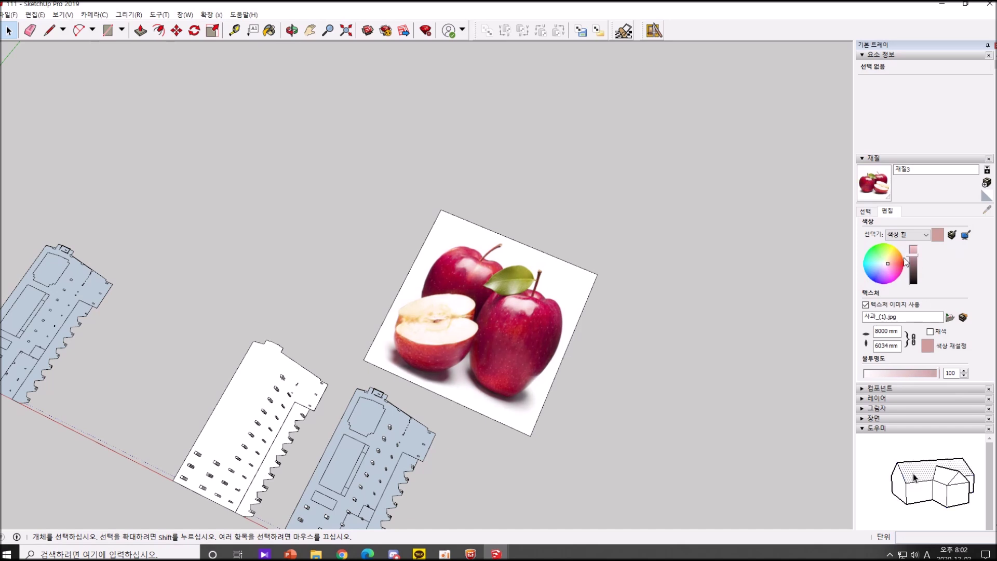
left_click(930, 331)
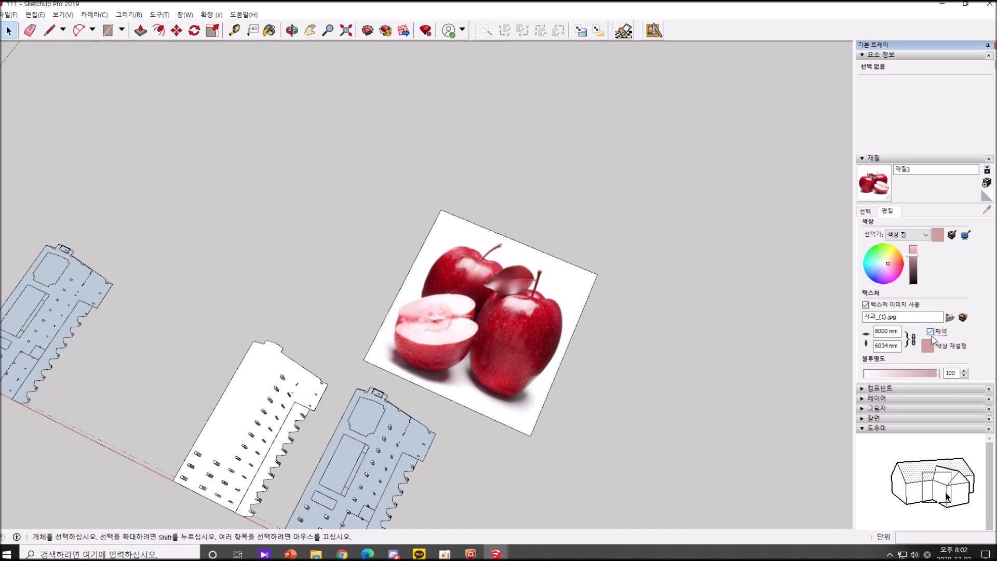
Step: Try different greens on the colour wheel and recolour the apple texture to a bluish green
left_click(879, 262)
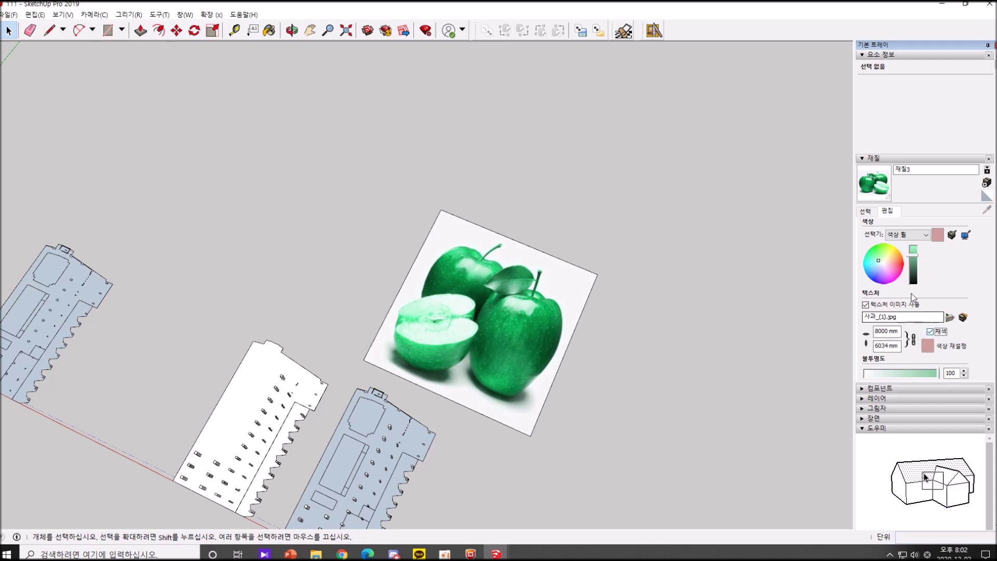
left_click(883, 257)
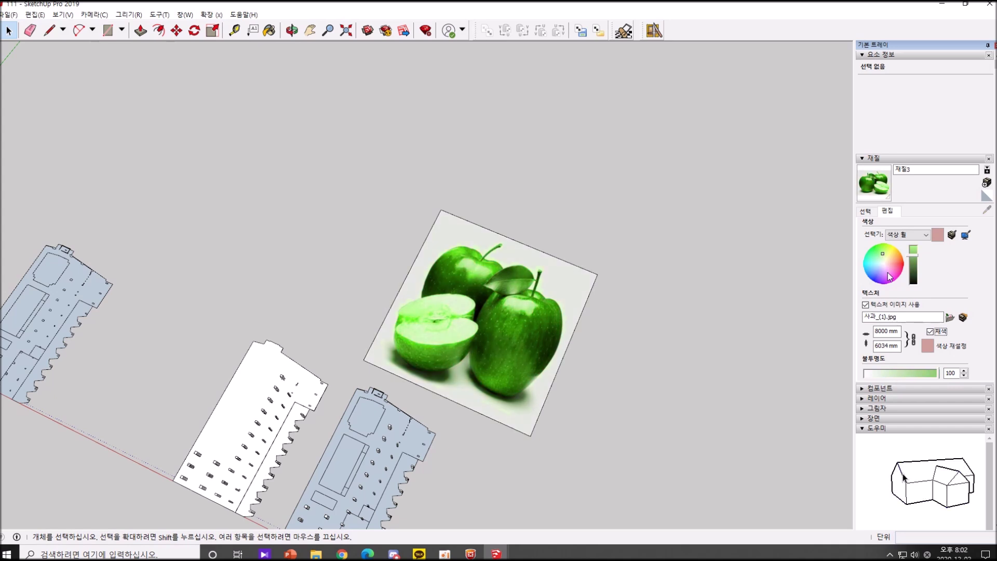
left_click(879, 259)
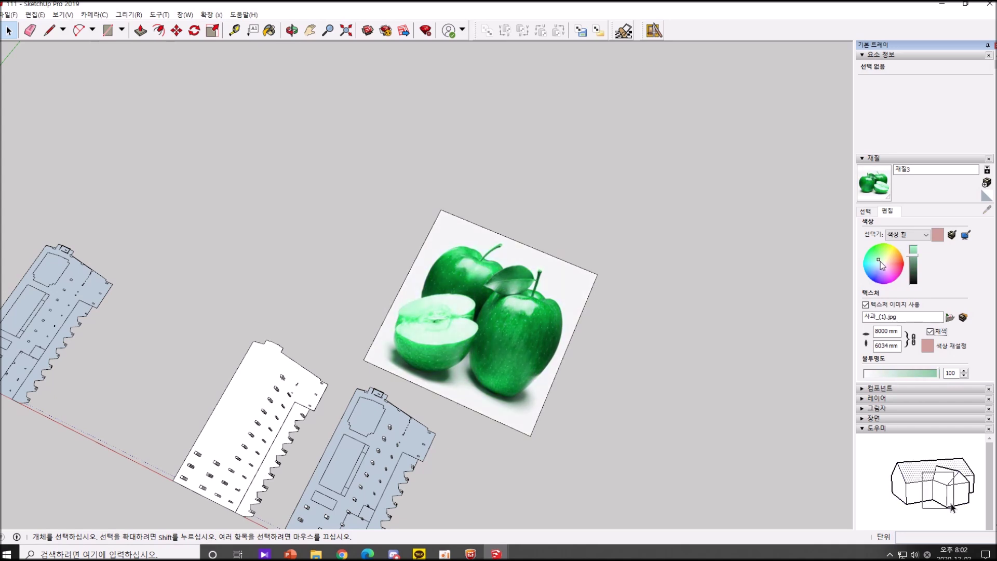
Step: Try a red and a darker red tone on the colorized apple texture, and settle on a purple tone
left_click(891, 264)
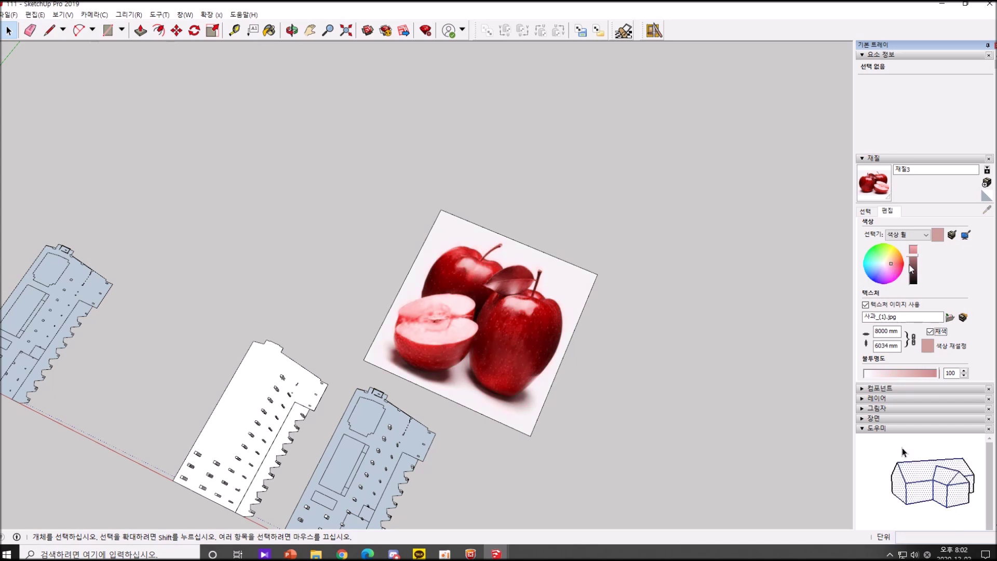
mouse_move(916, 260)
left_mouse_down()
mouse_move(918, 270)
mouse_move(918, 260)
left_mouse_up()
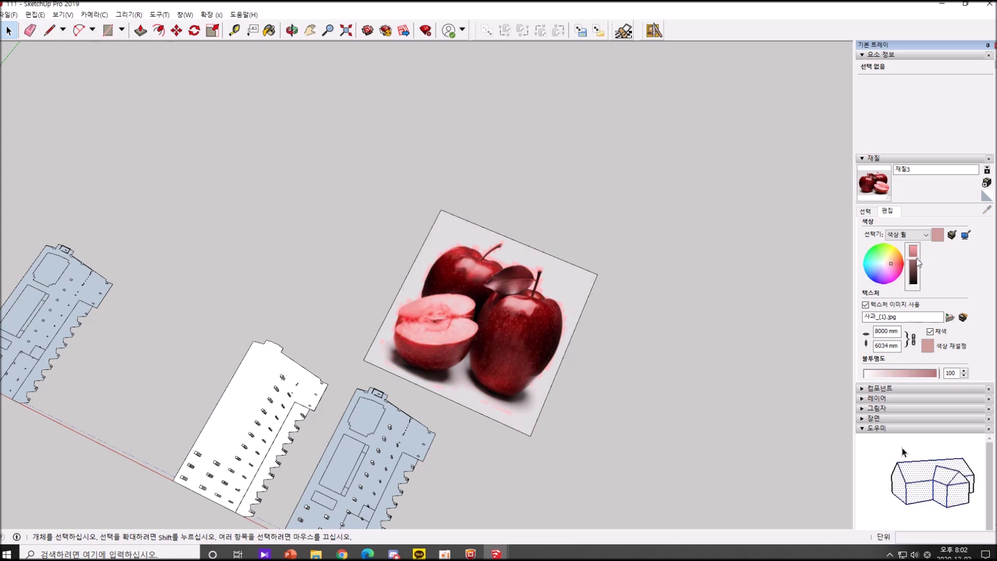
left_click(885, 266)
mouse_move(885, 266)
left_mouse_down()
mouse_move(885, 282)
mouse_move(884, 264)
left_mouse_up()
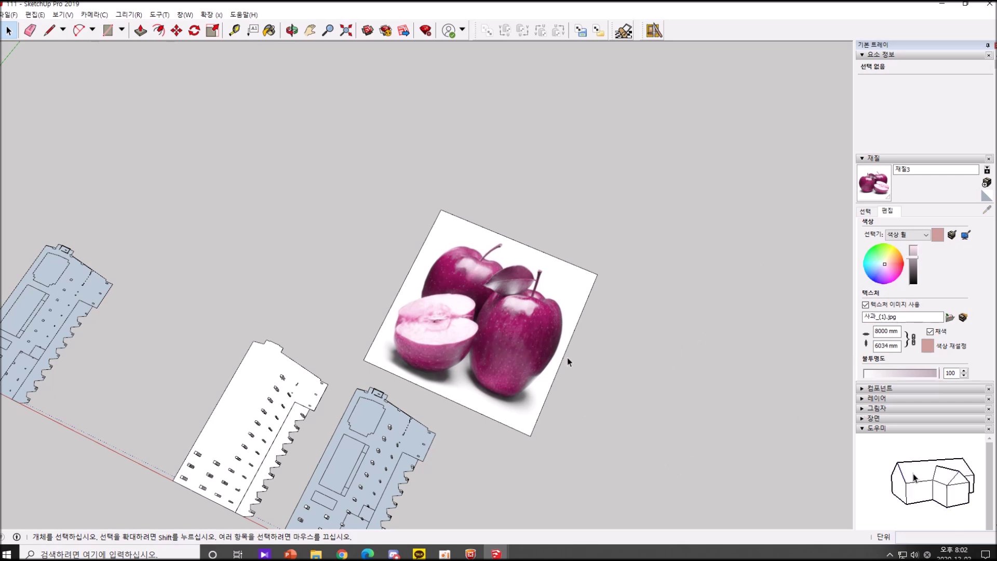
left_click_drag(882, 266, 883, 266)
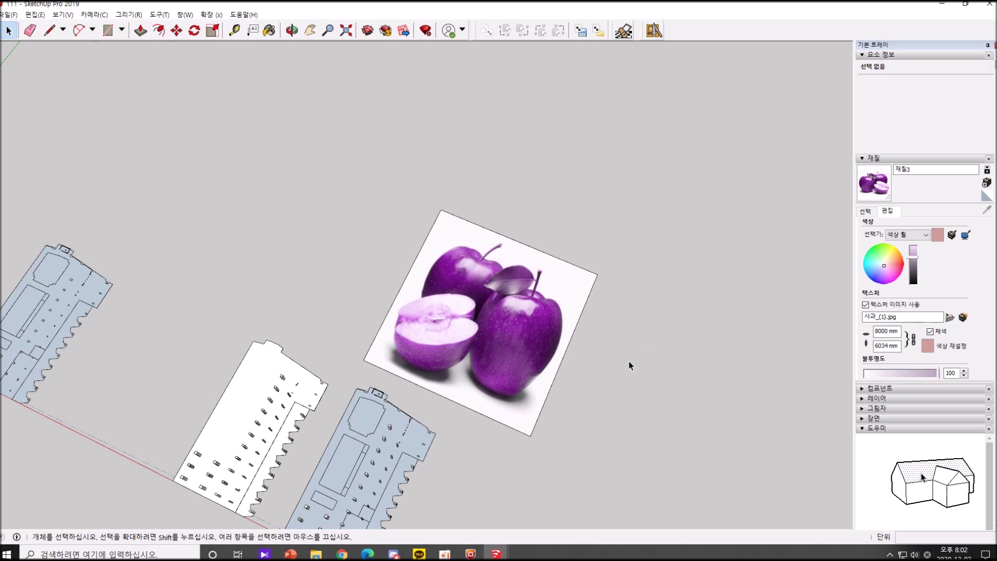
Step: Minimize SketchUp to return to the slideshow and advance to the fourth section's title slide about capturing views
left_click(943, 6)
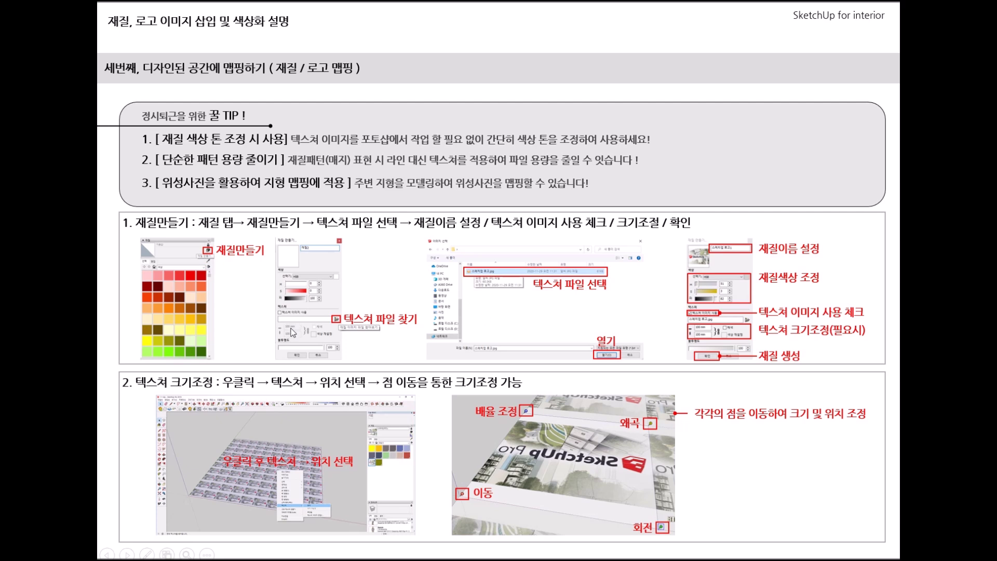
left_click(334, 275)
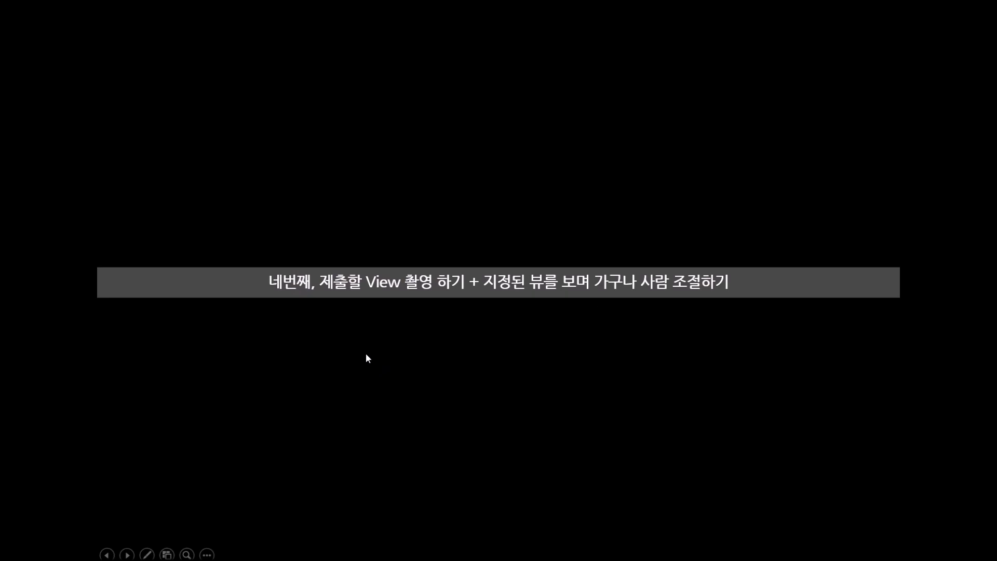